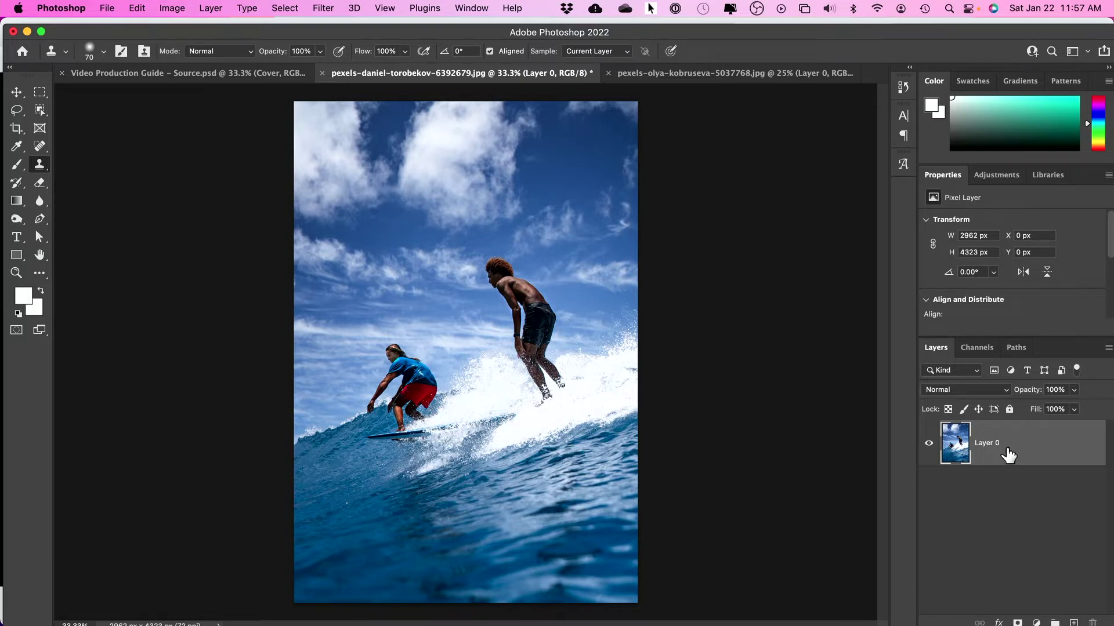
- Draw a freehand lasso selection around the standing surfer on the right, from feet to head
left_click(17, 111)
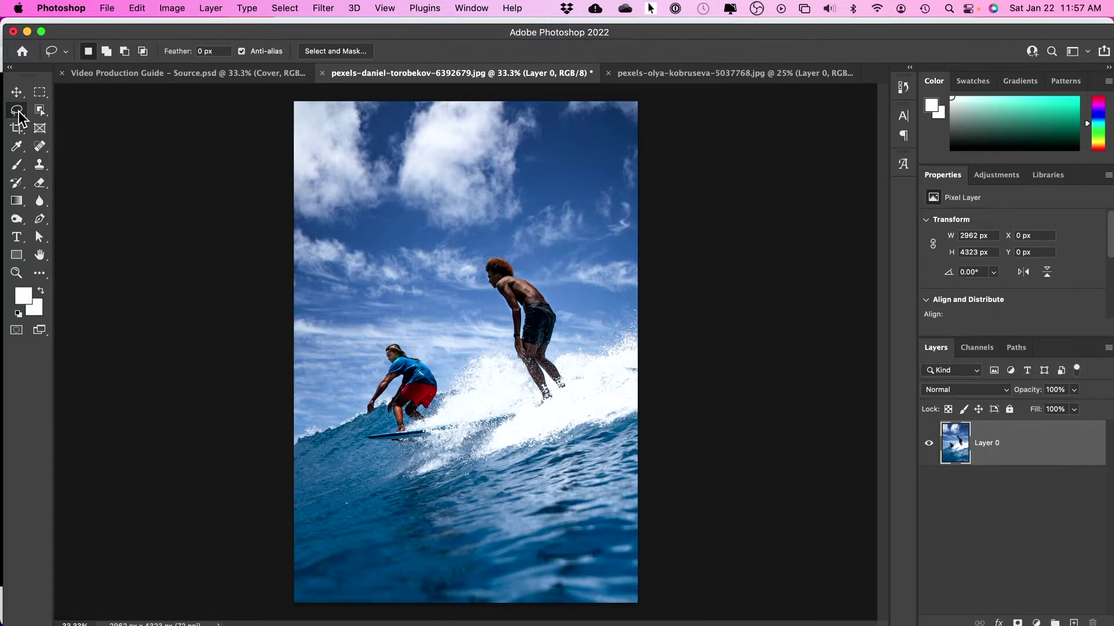
left_click(74, 109)
left_click_drag(540, 406, 511, 328)
mouse_move(493, 291)
left_mouse_down()
mouse_move(484, 254)
mouse_move(505, 250)
mouse_move(558, 308)
mouse_move(558, 345)
left_mouse_up()
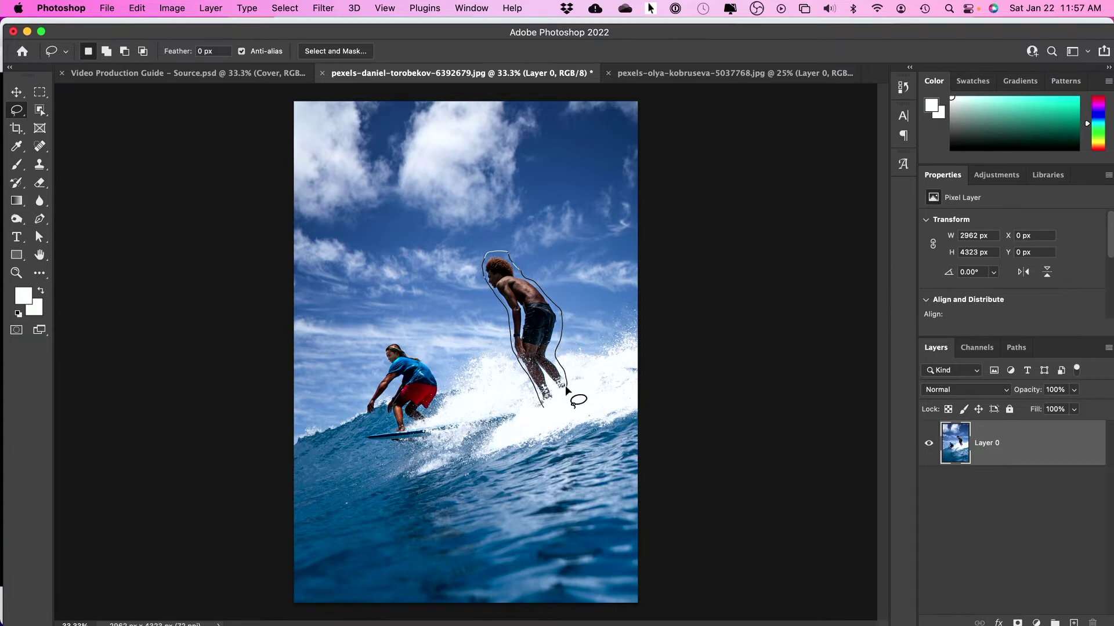
left_click_drag(566, 390, 541, 406)
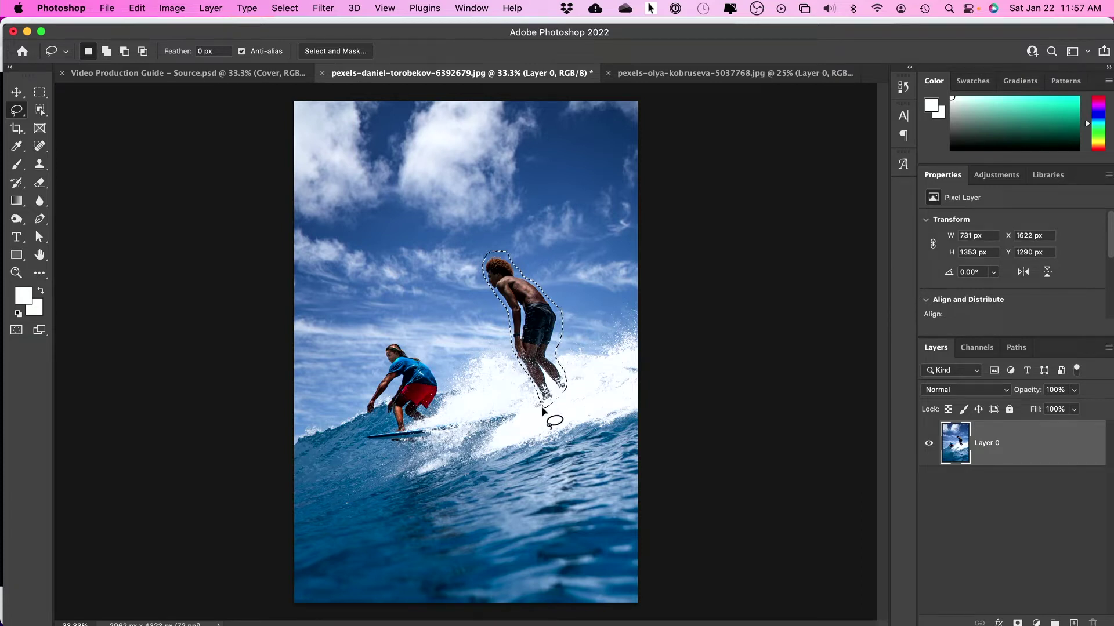
right_click(533, 315)
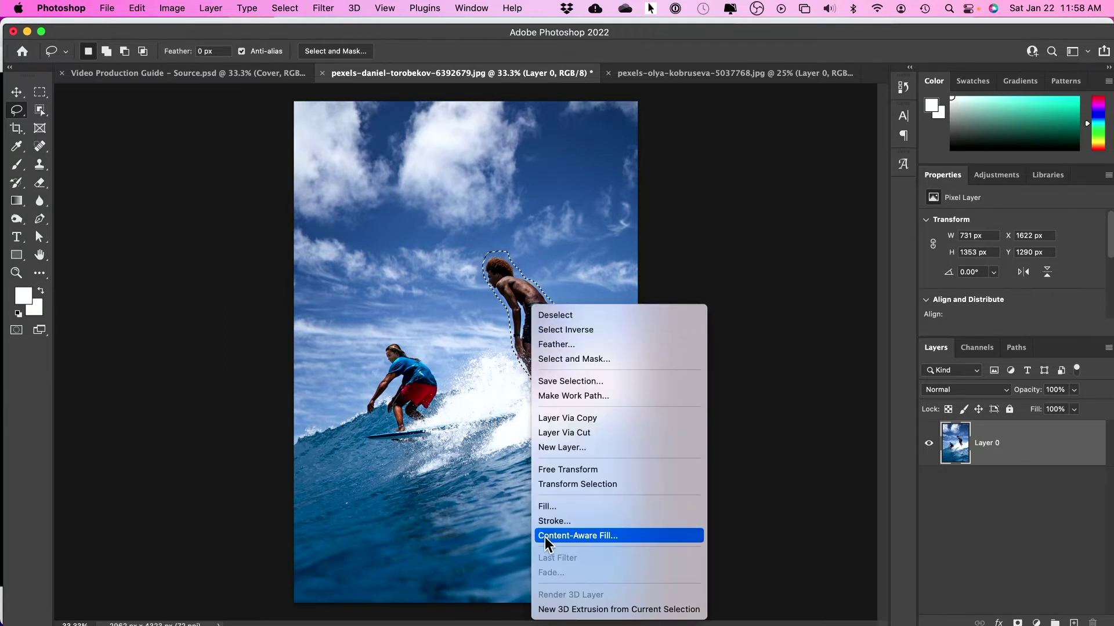
- Run Content-Aware Fill on the surfer selection and start removing the lower surfer from sampling
left_click(607, 537)
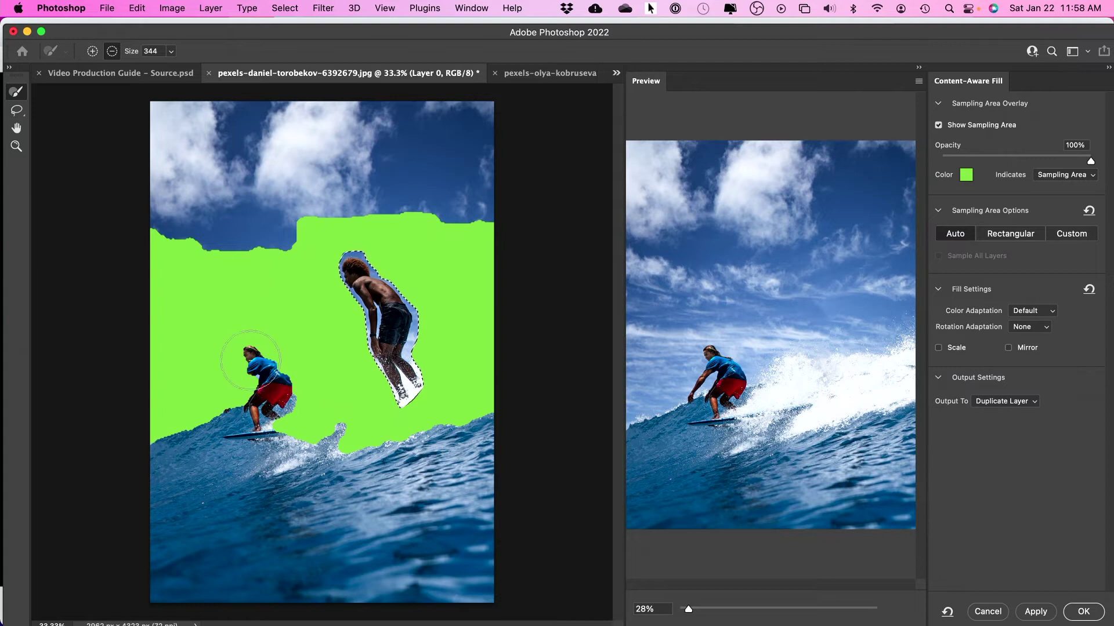
mouse_move(250, 358)
left_mouse_down()
mouse_move(256, 399)
mouse_move(250, 368)
mouse_move(257, 355)
mouse_move(274, 356)
mouse_move(292, 412)
mouse_move(261, 416)
mouse_move(237, 392)
left_mouse_up()
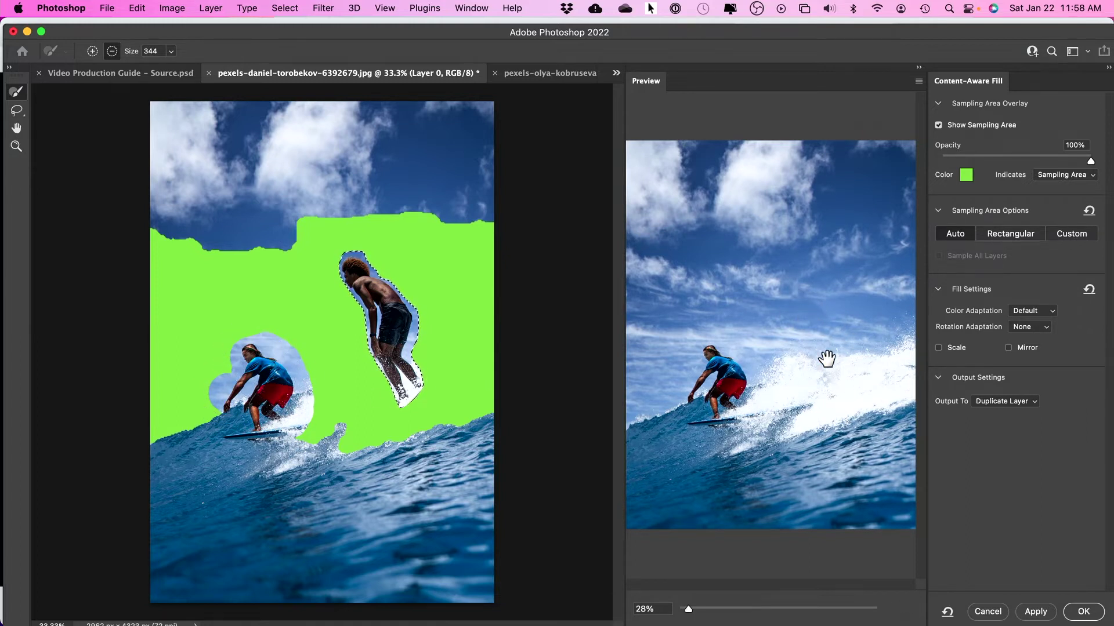
- Exclude more of the lower surfer, lower overlay opacity to 72%, and apply the fill to a new layer
mouse_move(260, 378)
left_mouse_down()
mouse_move(229, 377)
mouse_move(220, 348)
left_mouse_up()
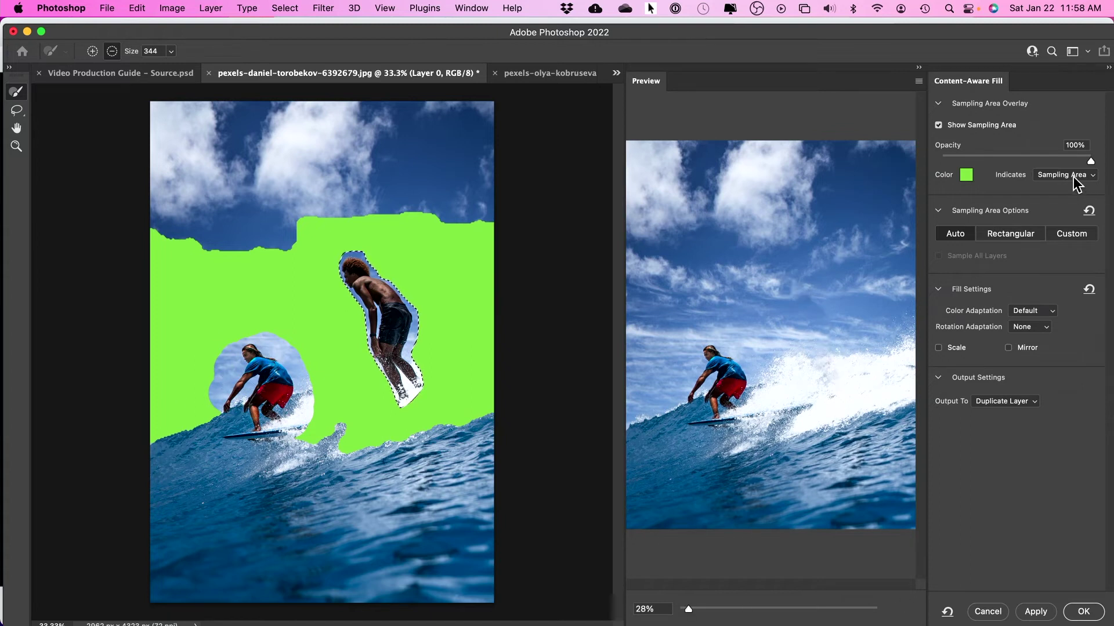
left_click_drag(1080, 158, 1048, 159)
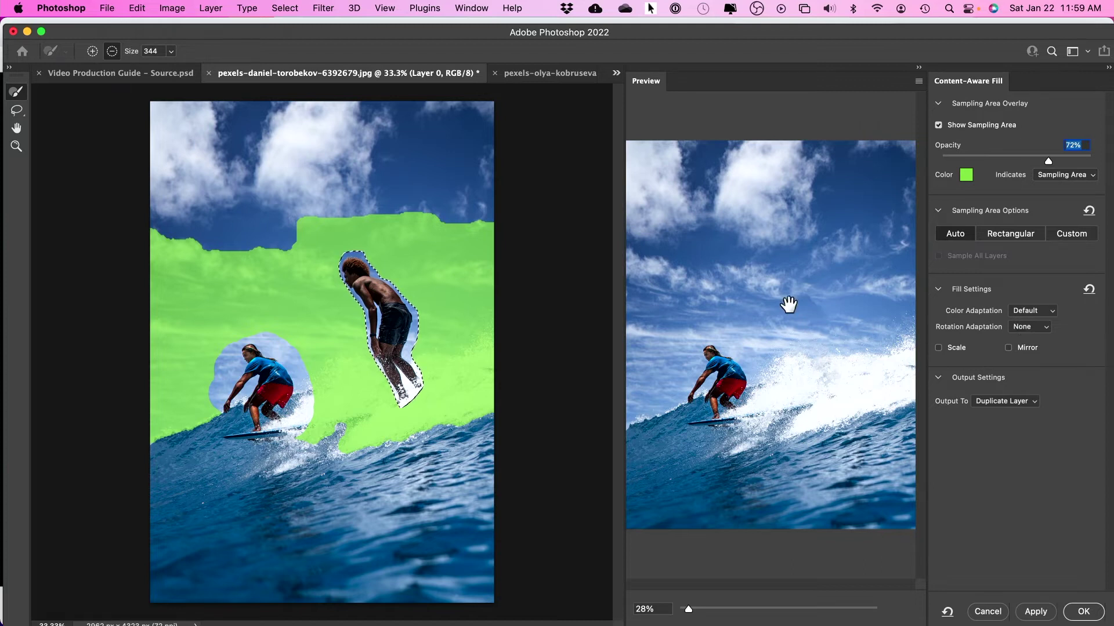
left_click(1083, 612)
right_click(532, 308)
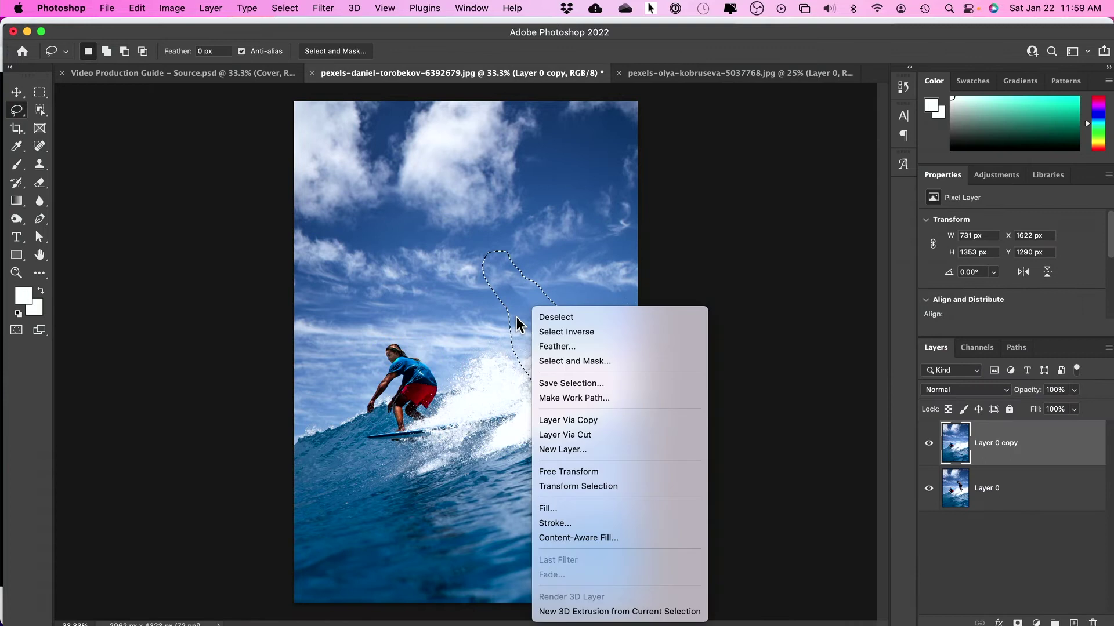
- Deselect, toggle Layer 0 copy to compare with the original, then switch to the pexels-olya-kobruseva alley photo
left_click(555, 318)
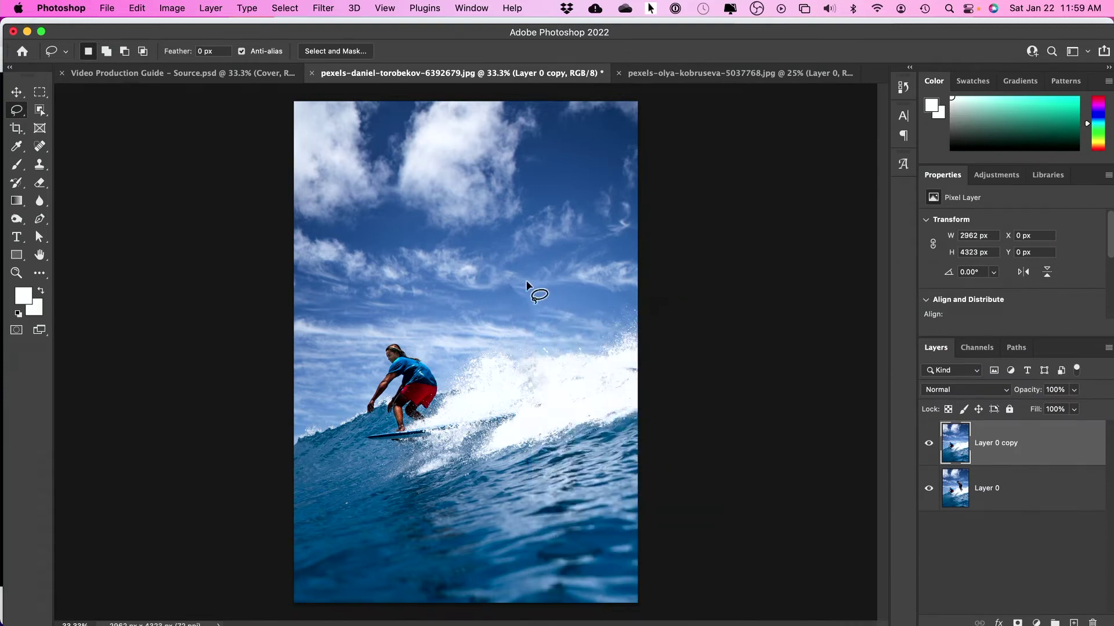
left_click(929, 445)
left_click(929, 447)
left_click(676, 75)
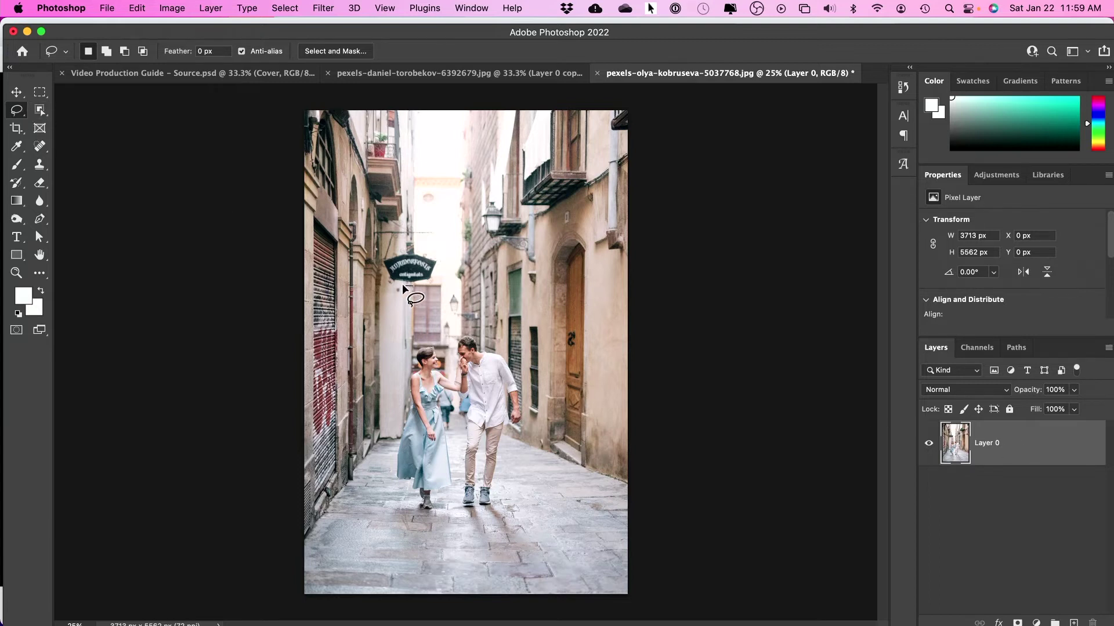
- Lasso the hanging shop sign and its bracket above the couple
mouse_move(387, 281)
left_mouse_down()
mouse_move(385, 235)
mouse_move(375, 231)
mouse_move(436, 232)
mouse_move(392, 245)
mouse_move(409, 279)
mouse_move(443, 271)
mouse_move(434, 259)
left_mouse_up()
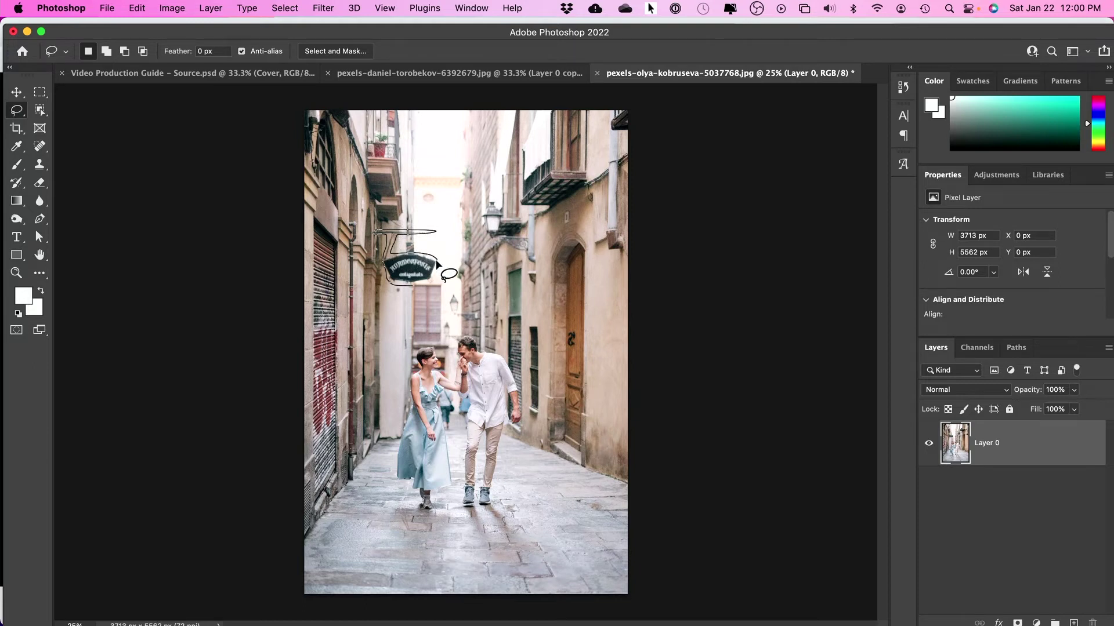
left_click_drag(426, 283, 409, 287)
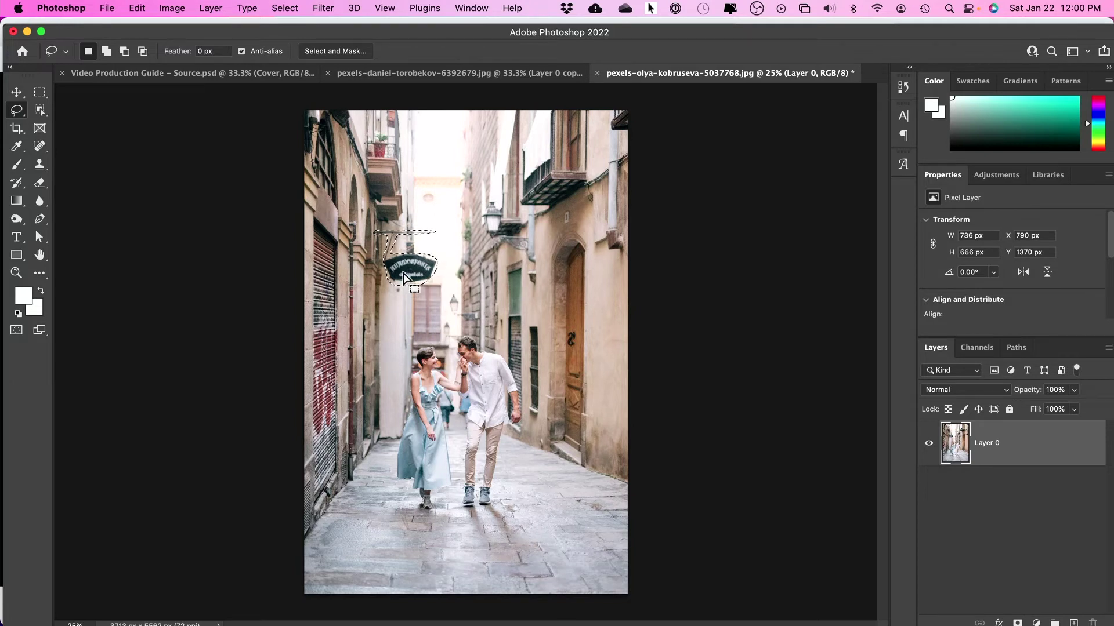
right_click(403, 272)
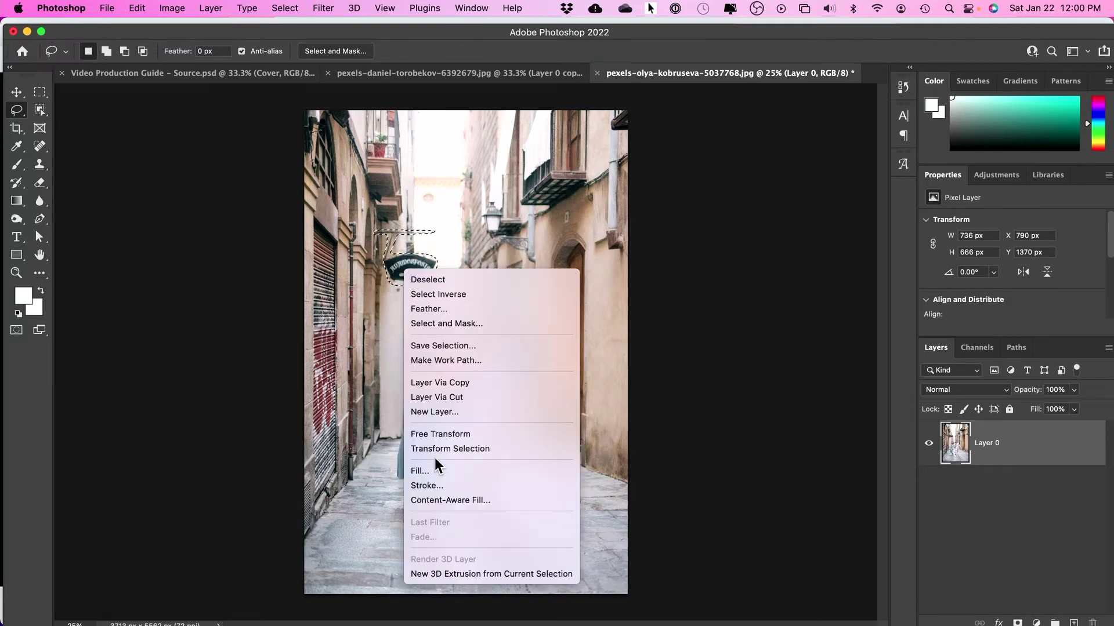
- Content-aware fill the sign onto a new layer, excluding the window and left wall column from sampling
left_click(474, 499)
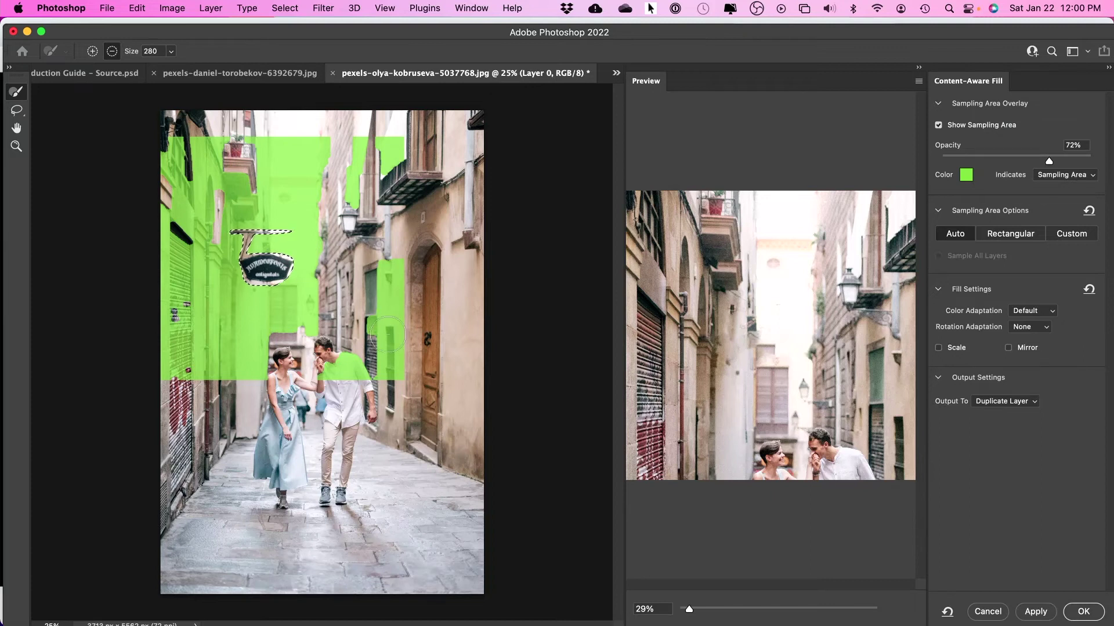
left_click_drag(389, 325, 389, 373)
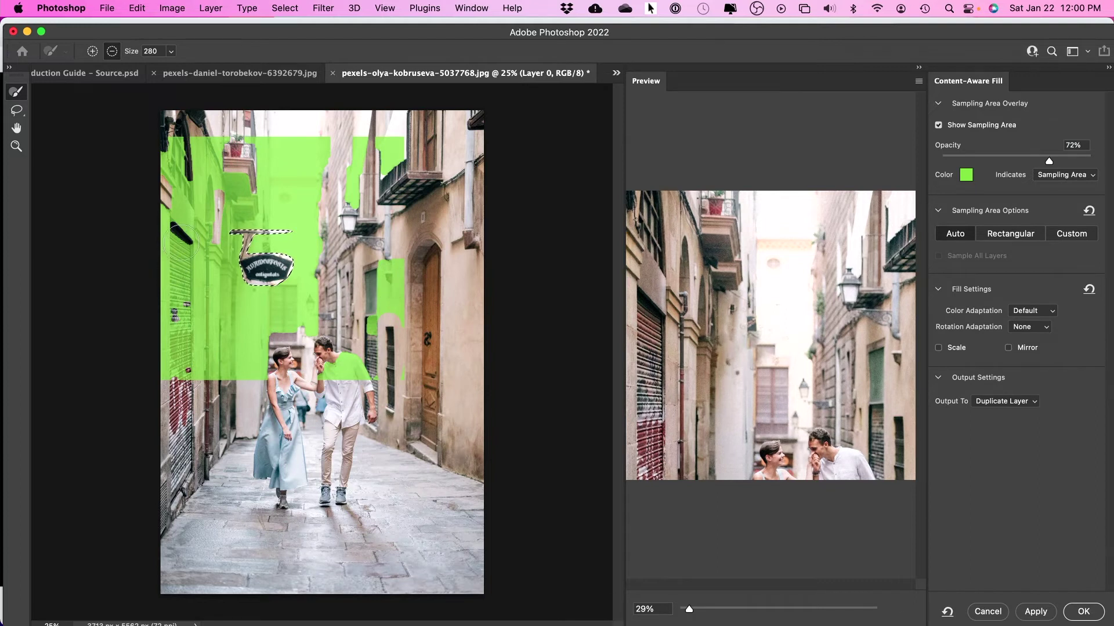
mouse_move(181, 243)
left_mouse_down()
mouse_move(179, 376)
mouse_move(167, 368)
mouse_move(170, 223)
mouse_move(188, 141)
mouse_move(188, 217)
left_mouse_up()
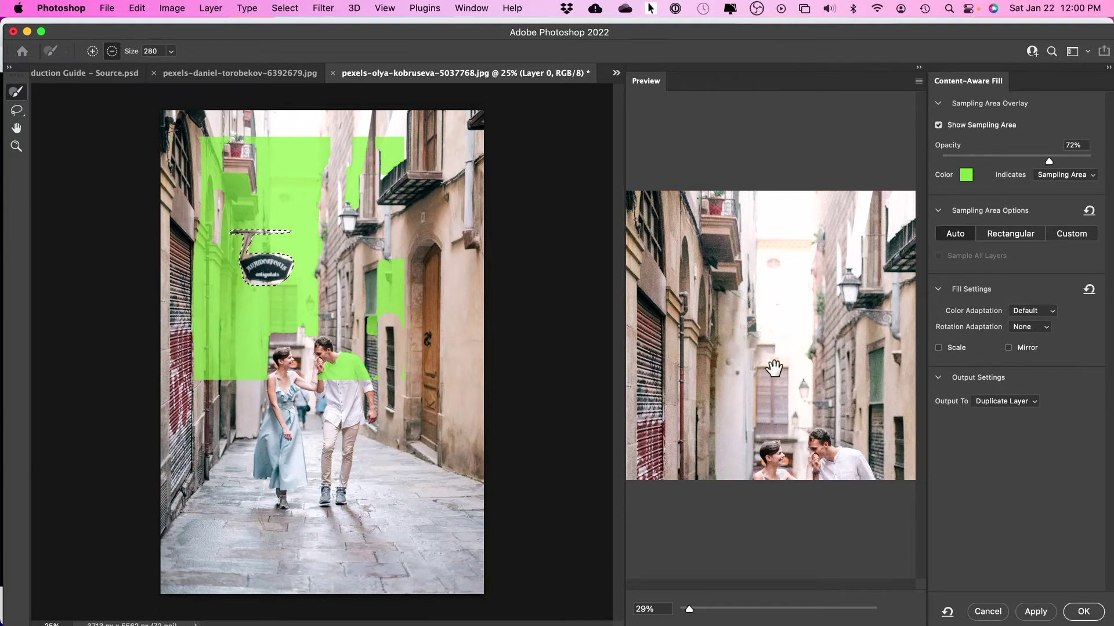
left_click(1082, 613)
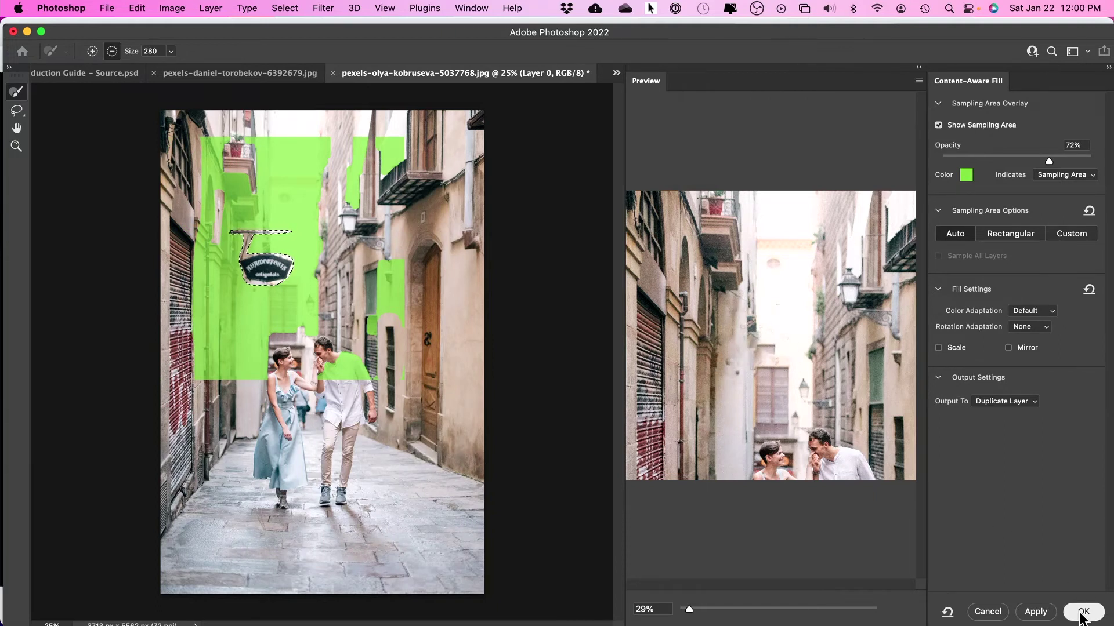
right_click(427, 271)
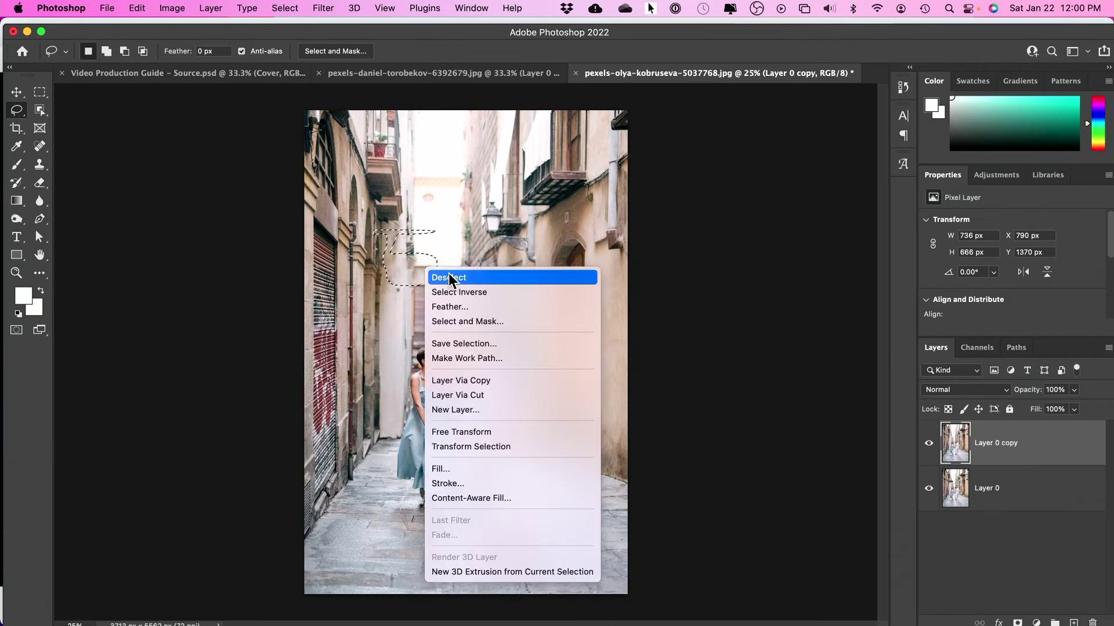
- Deselect the sign and zoom in three steps to 66.7% on the wall where it hung
left_click(450, 277)
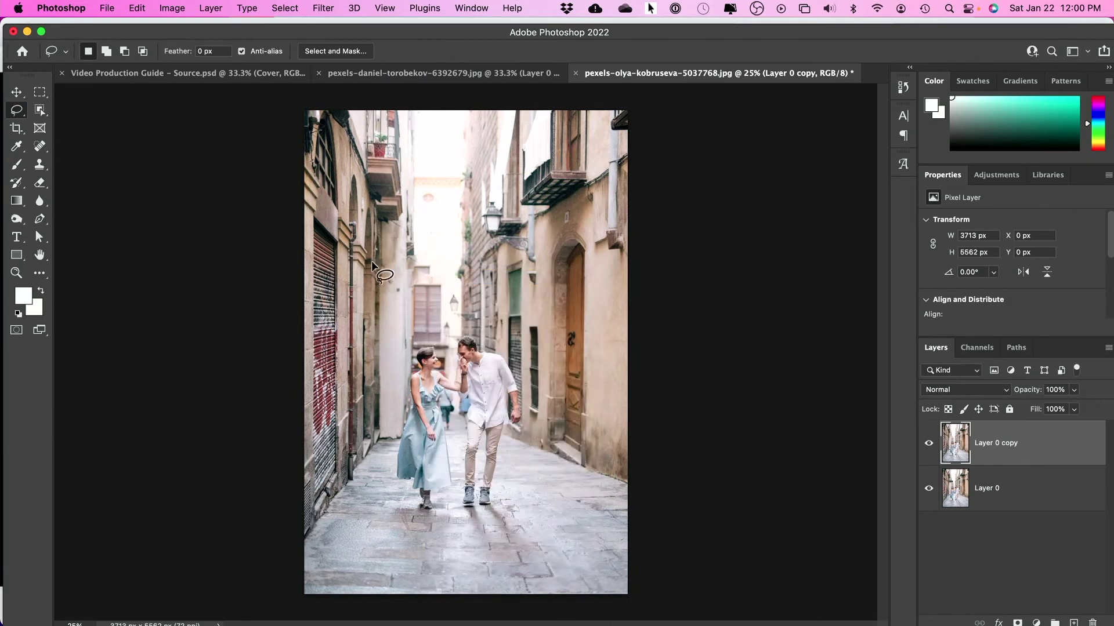
left_click(16, 272)
left_click(393, 282)
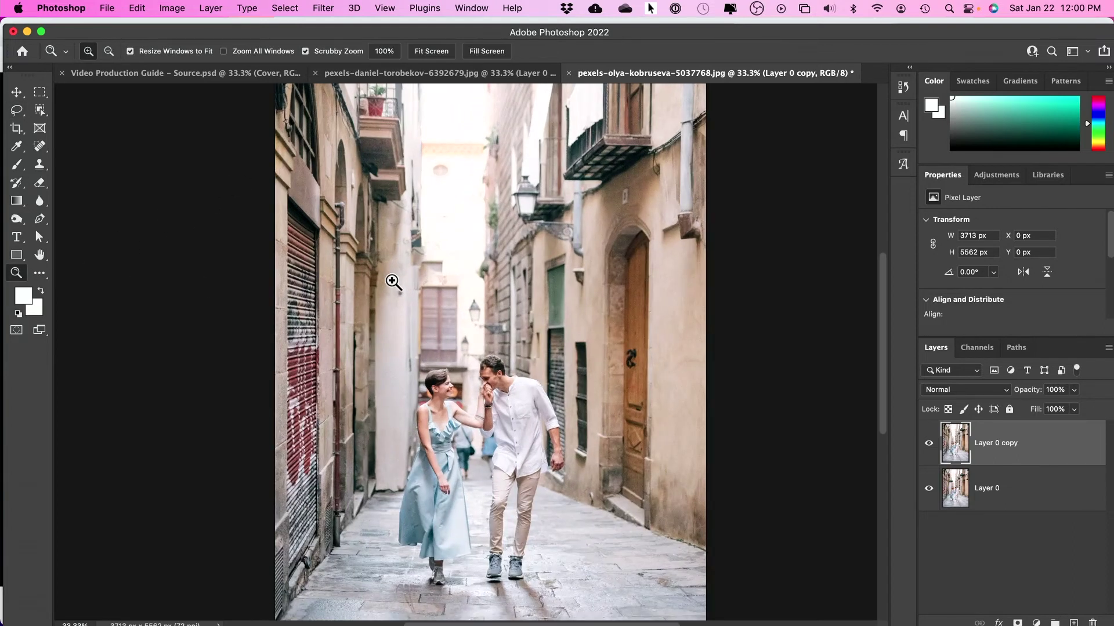
left_click(393, 281)
left_click(393, 281)
- With the Clone Stamp, sample clean wall nearby and paint it over the dark spot and higher patches
key("s")
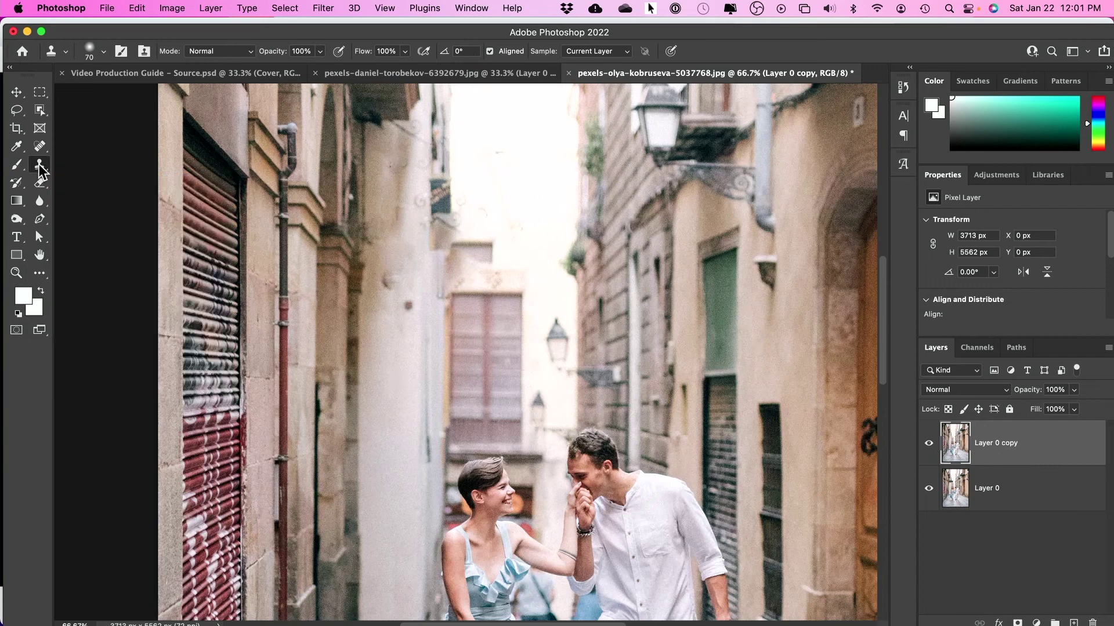
left_click_drag(40, 165, 100, 163)
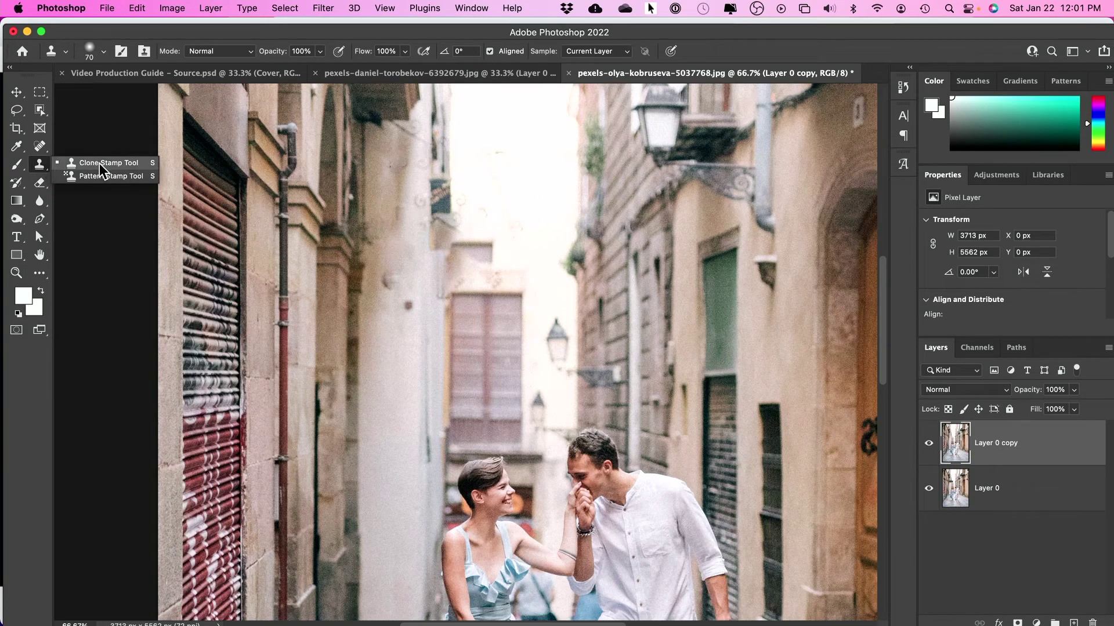
left_click(135, 162)
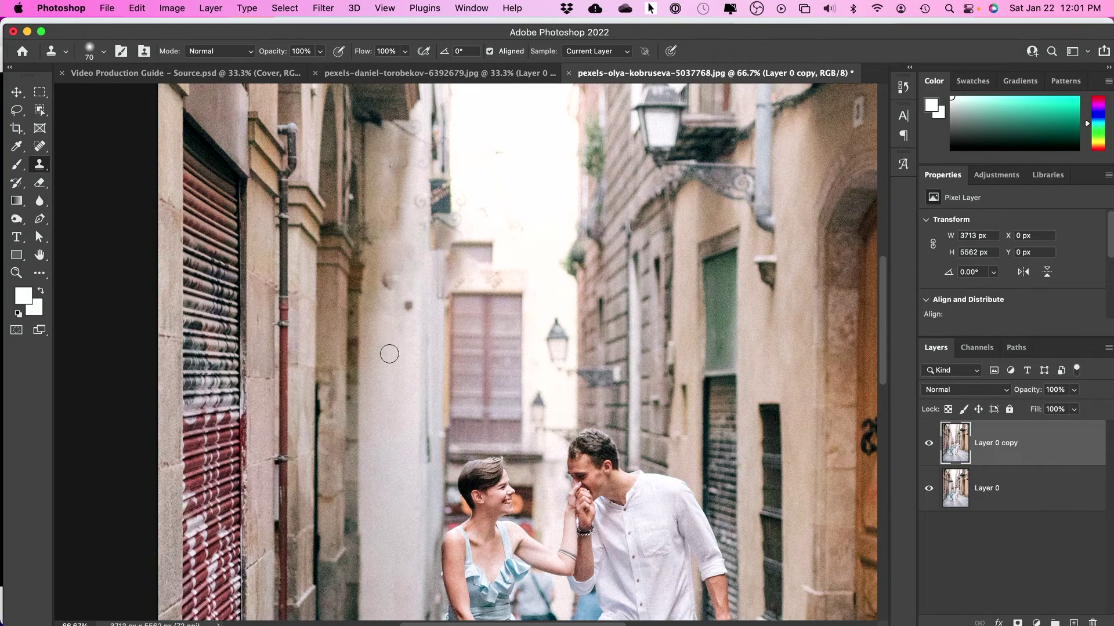
left_click(388, 355, "alt")
left_click(407, 305)
left_click(409, 304)
left_click(410, 303)
left_click(387, 380, "alt")
mouse_move(385, 286)
left_mouse_down()
mouse_move(385, 274)
mouse_move(400, 302)
mouse_move(421, 267)
mouse_move(424, 227)
mouse_move(409, 226)
mouse_move(398, 281)
mouse_move(424, 213)
mouse_move(398, 193)
mouse_move(413, 197)
mouse_move(396, 259)
mouse_move(397, 211)
mouse_move(395, 297)
left_mouse_up()
scroll(399, 302, "up", 3)
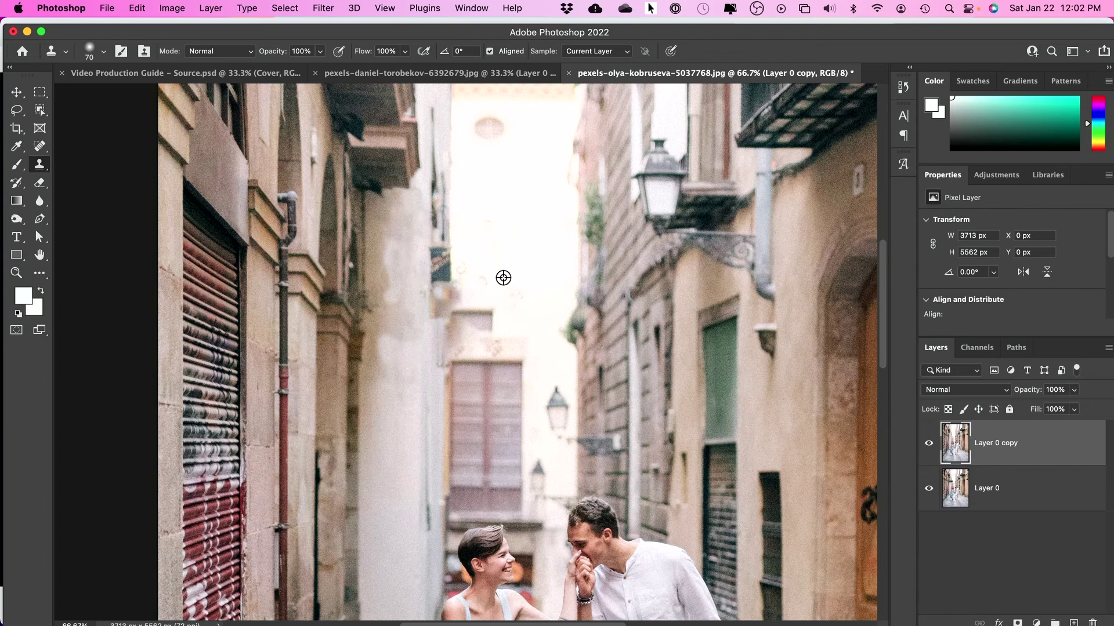
- Zoom out to the whole alley photo and make Layer 0 copy visible again
key("super+minus")
key("super+minus")
key("super+minus")
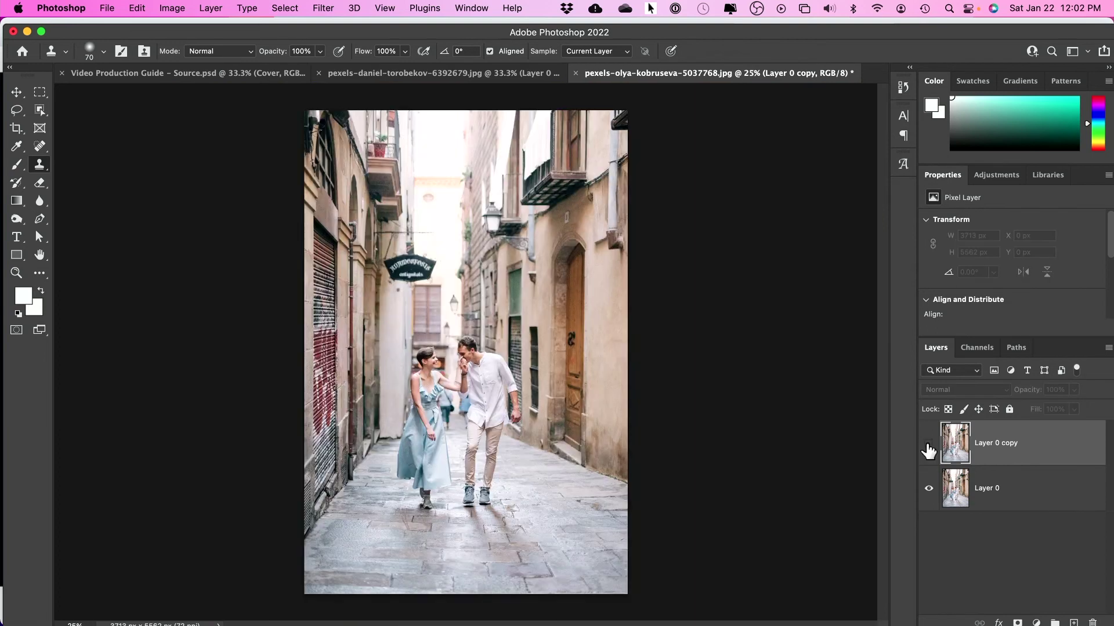
left_click(928, 443)
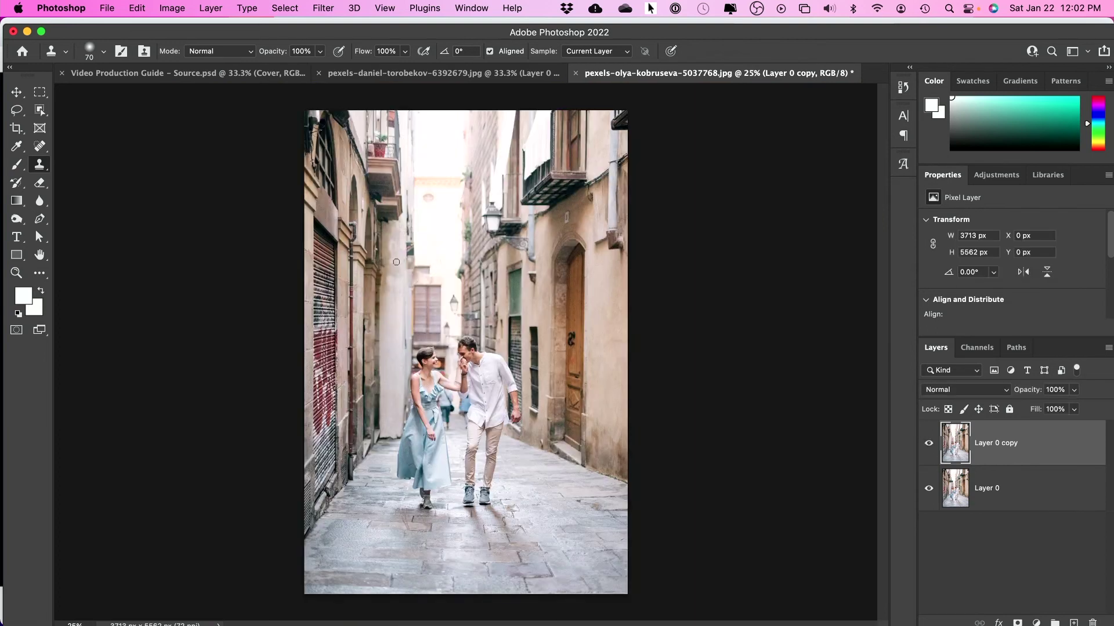